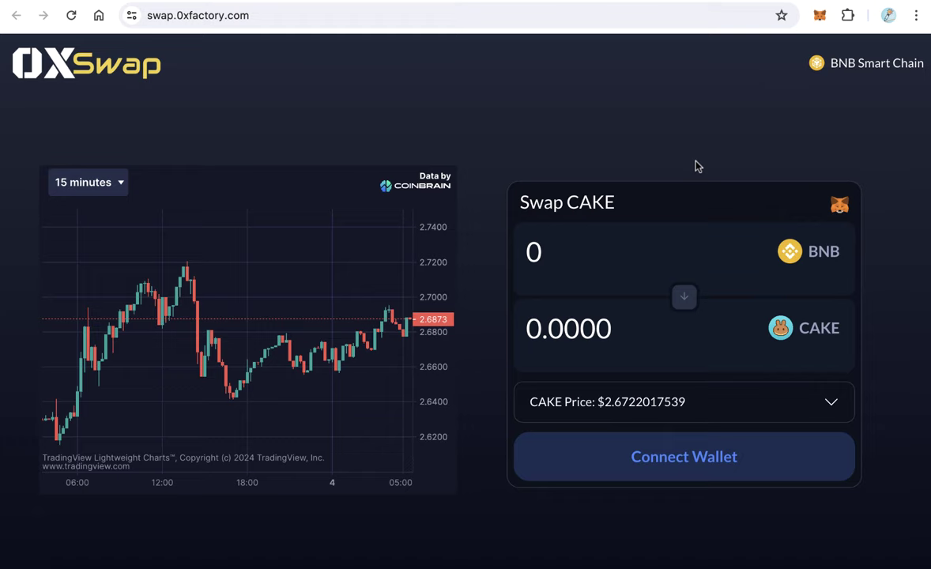
Reverse the swap direction to CAKE for BNB, and switch it back to BNB for CAKE
{"action": "scroll", "coordinate": [557, 190], "scroll_direction": "down", "scroll_amount": 3}
{"action": "scroll", "coordinate": [482, 194], "scroll_direction": "down", "scroll_amount": 3}
{"action": "left_click", "coordinate": [687, 305]}
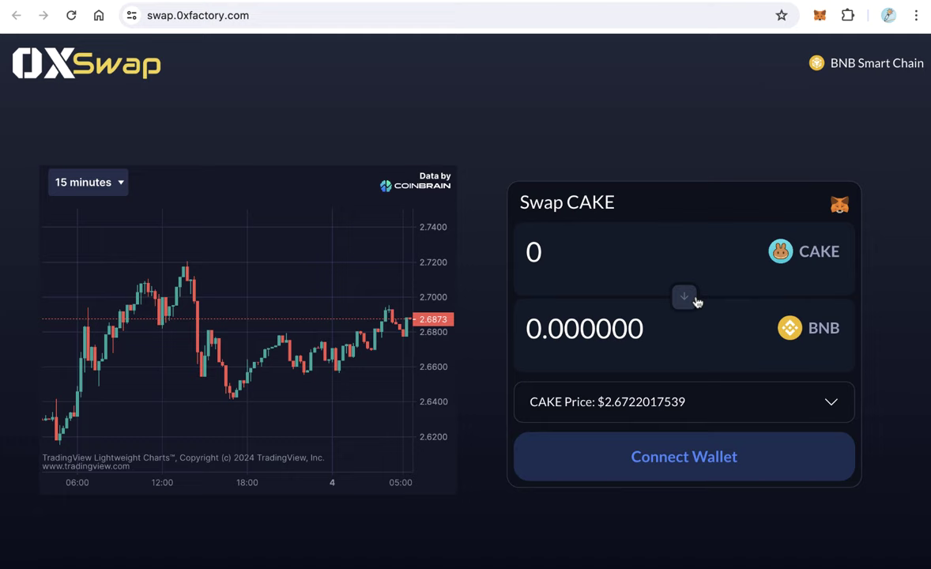
{"action": "left_click", "coordinate": [693, 301]}
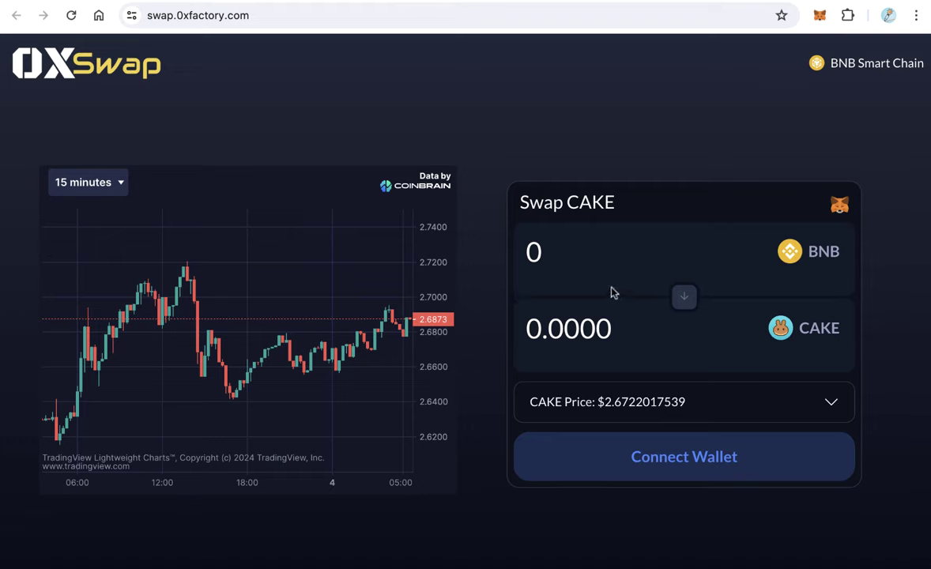
Enter 1 BNB as the swap amount for a CAKE quote, and flip the swap direction both ways
{"action": "double_click", "coordinate": [563, 260]}
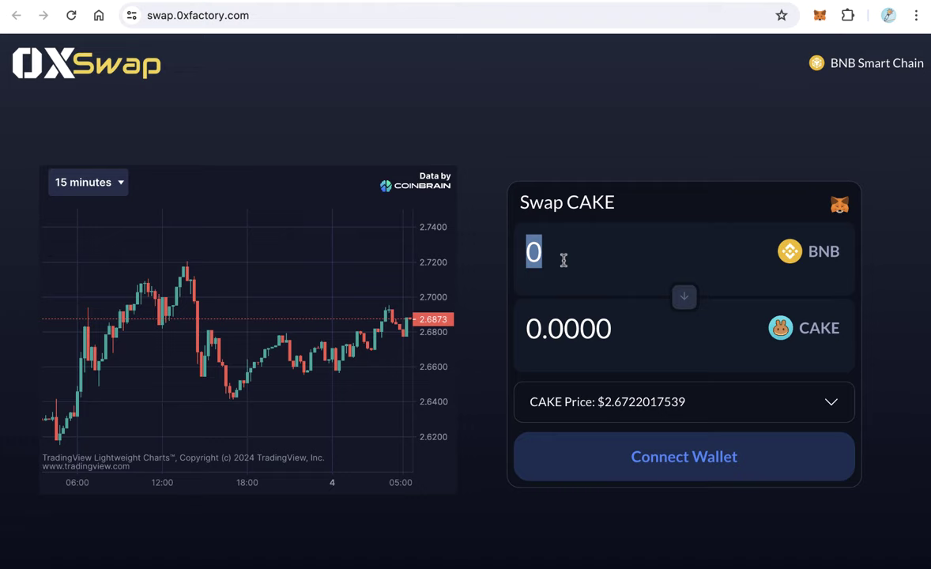
{"action": "type", "text": "1"}
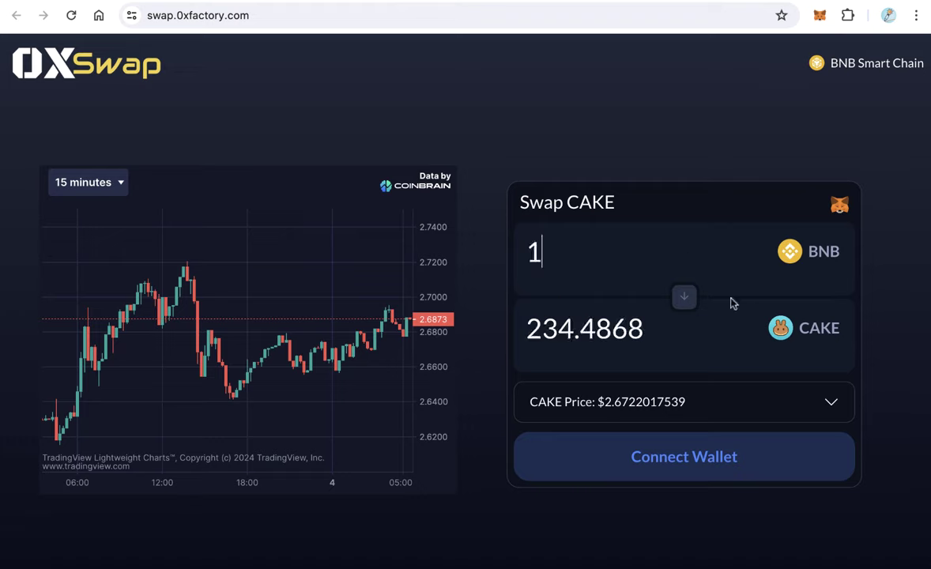
{"action": "left_click", "coordinate": [677, 299]}
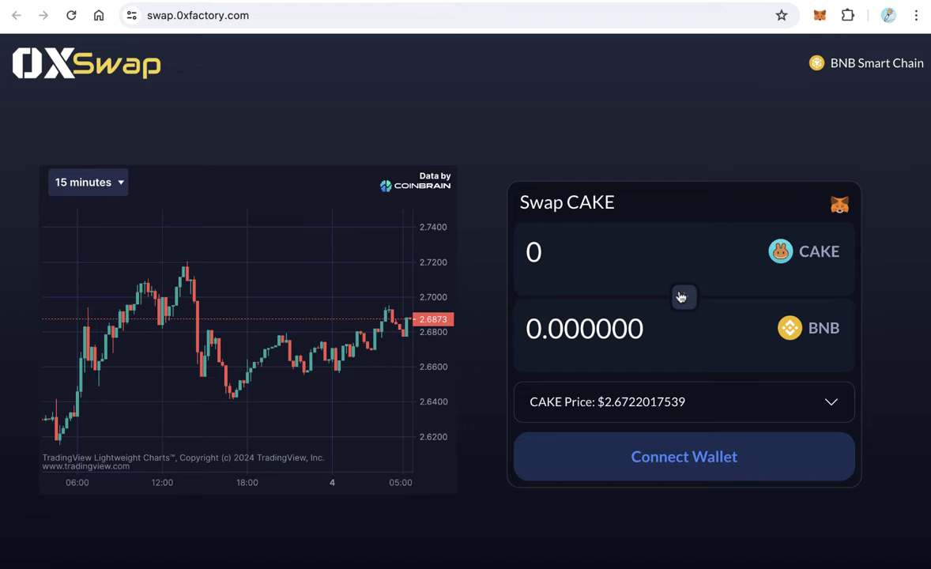
{"action": "left_click", "coordinate": [681, 298]}
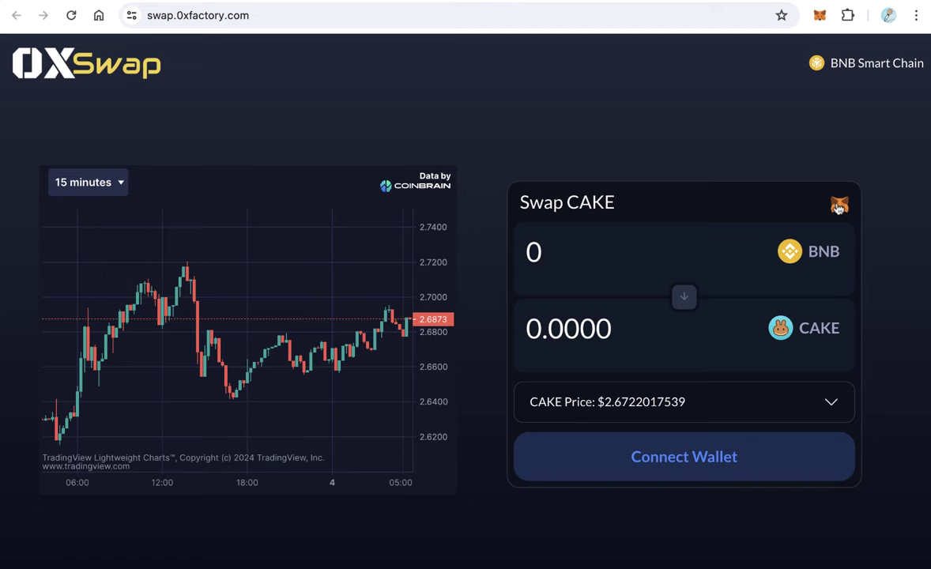
Bring up the MetaMask request to import the Cake token and cancel it
{"action": "left_click", "coordinate": [839, 206]}
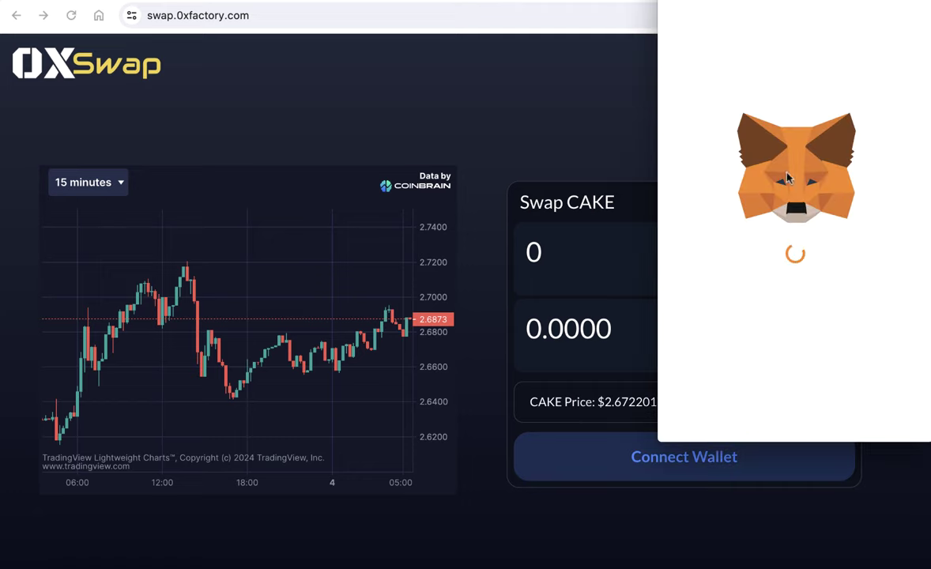
{"action": "left_click_drag", "start_coordinate": [721, 4], "coordinate": [705, 21]}
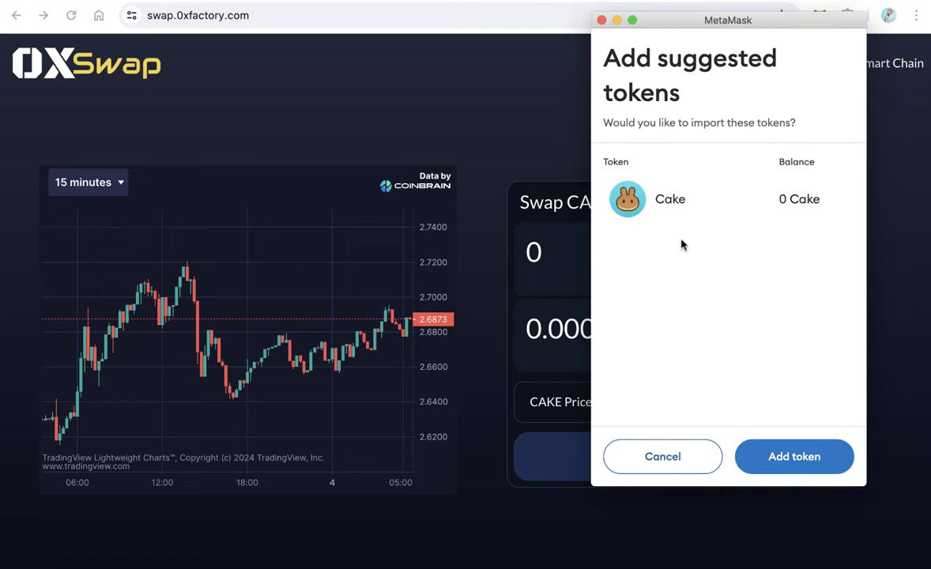
{"action": "left_click", "coordinate": [662, 456]}
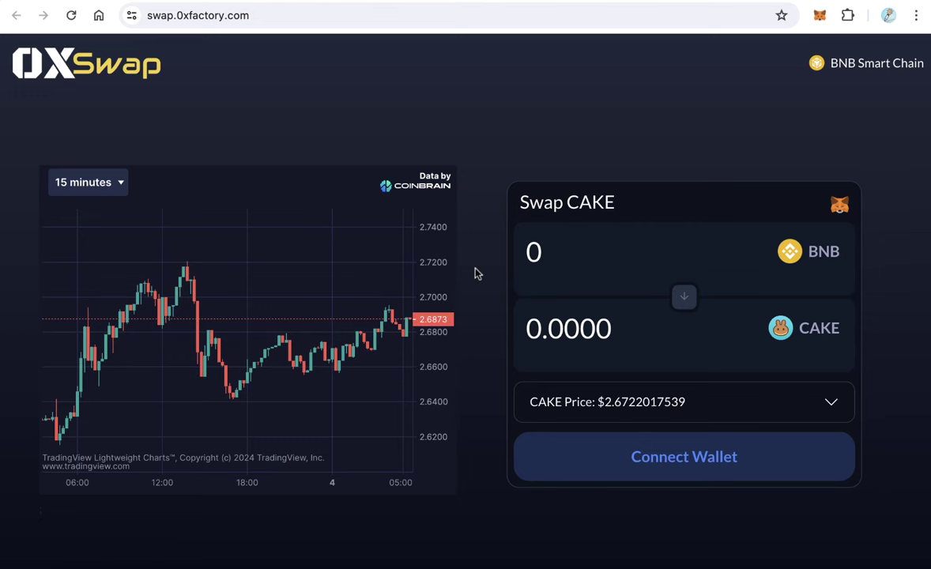
Switch to the 0xFactory site and open its 0xSwap page under Exchanges
{"action": "left_click", "coordinate": [159, 6]}
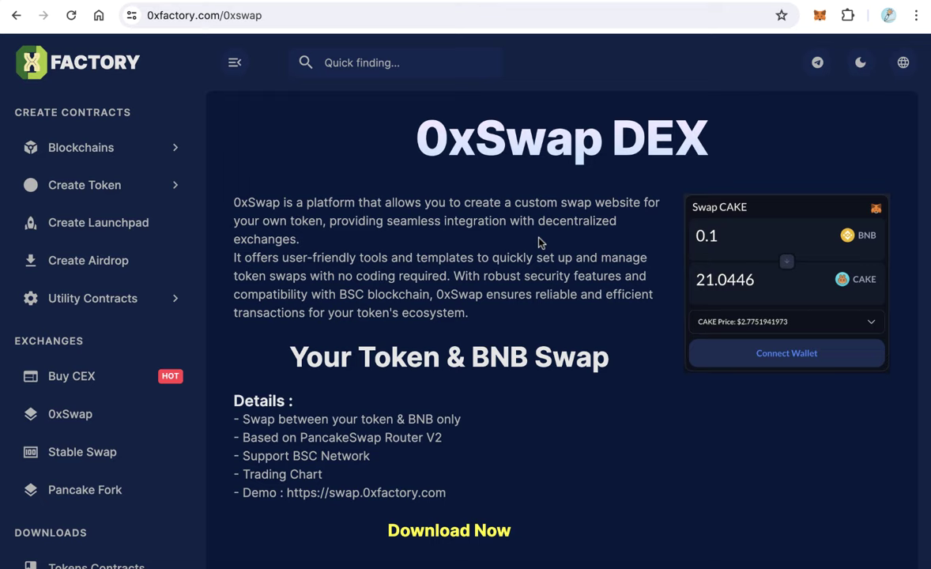
{"action": "scroll", "coordinate": [100, 267], "scroll_direction": "down", "scroll_amount": 4}
{"action": "left_click", "coordinate": [63, 254]}
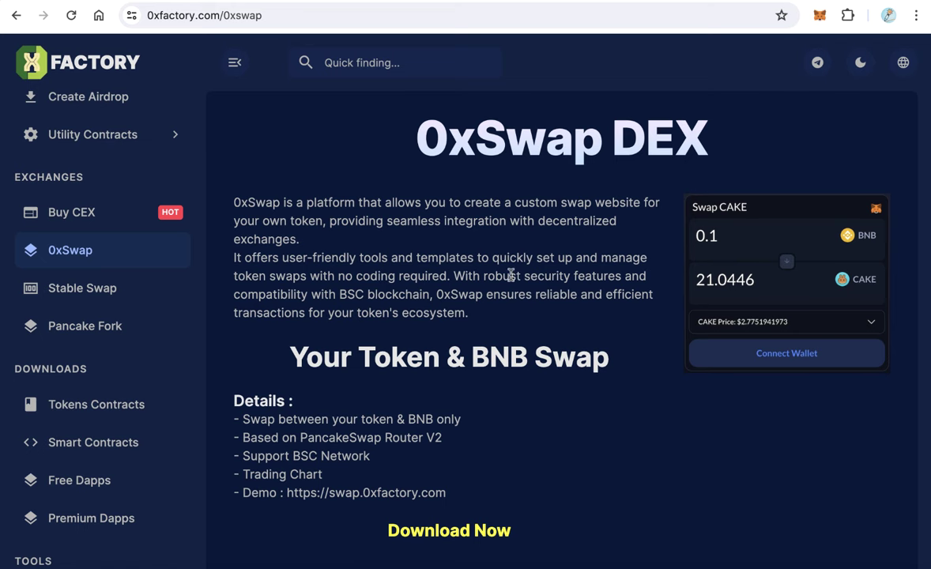
Examine the 0xSwap details, including the PancakeSwap Router V2 basis and supported network
{"action": "scroll", "coordinate": [509, 273], "scroll_direction": "down", "scroll_amount": 1}
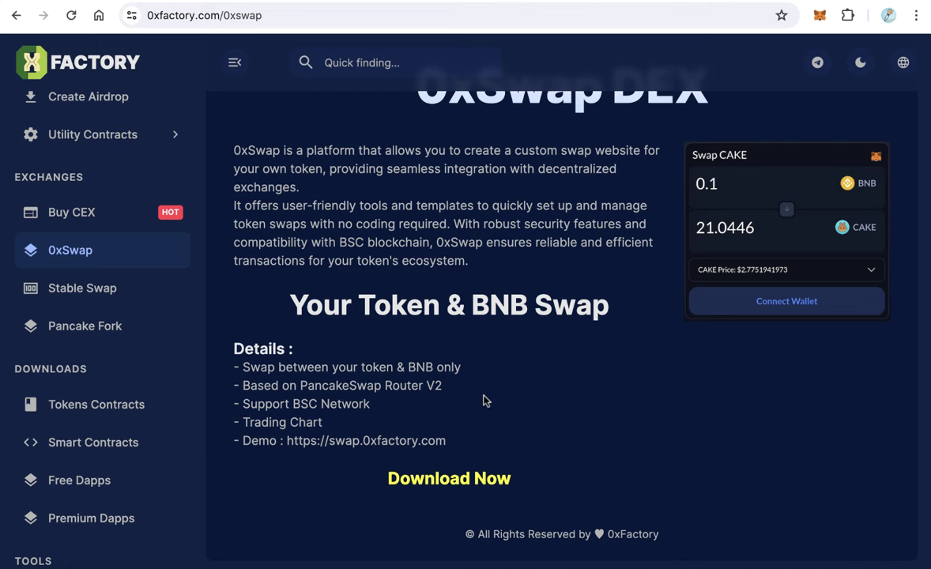
{"action": "scroll", "coordinate": [485, 400], "scroll_direction": "up", "scroll_amount": 1}
{"action": "scroll", "coordinate": [485, 400], "scroll_direction": "down", "scroll_amount": 1}
{"action": "left_click_drag", "start_coordinate": [257, 385], "coordinate": [400, 385]}
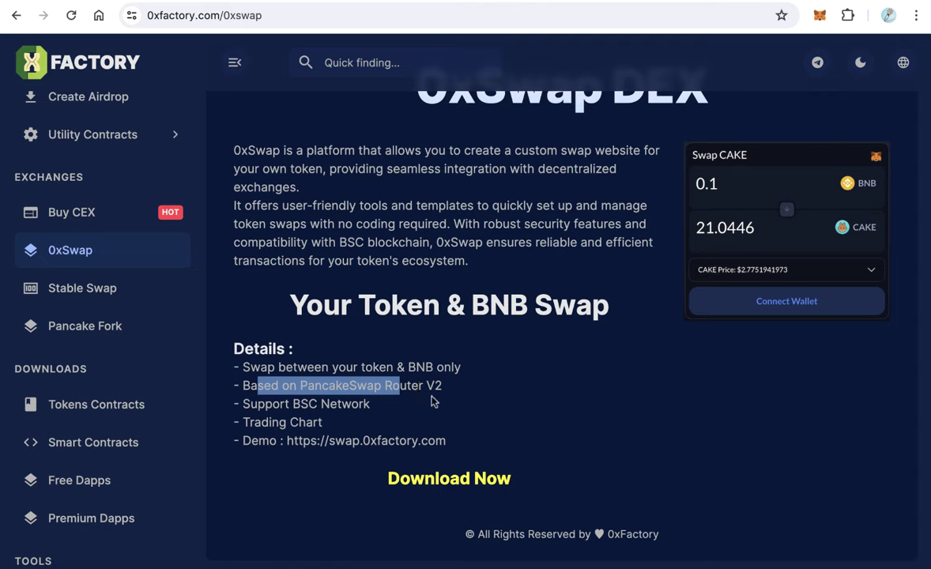
{"action": "left_click", "coordinate": [374, 387]}
{"action": "mouse_move", "coordinate": [322, 386]}
{"action": "left_mouse_down"}
{"action": "mouse_move", "coordinate": [438, 387]}
{"action": "mouse_move", "coordinate": [331, 385]}
{"action": "left_mouse_up"}
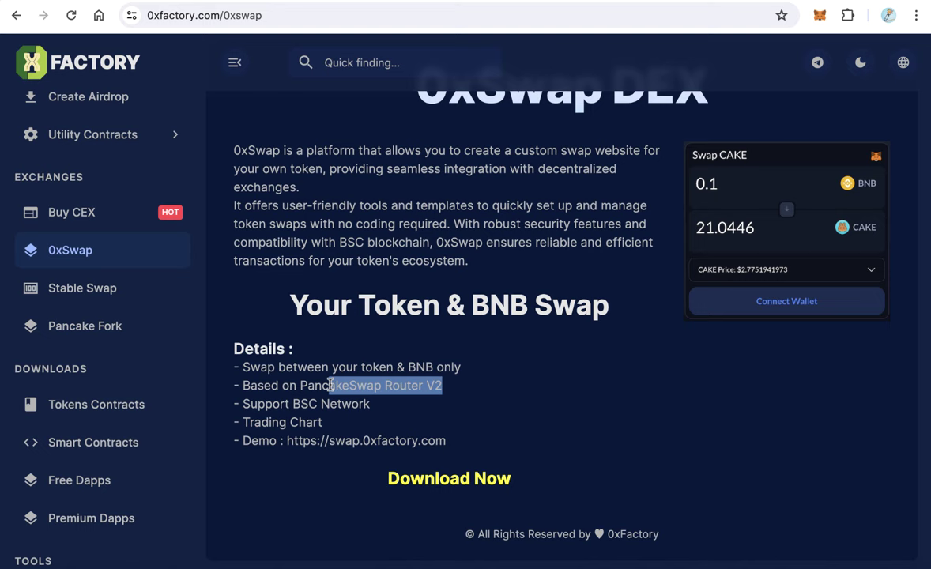
{"action": "scroll", "coordinate": [330, 385], "scroll_direction": "up", "scroll_amount": 1}
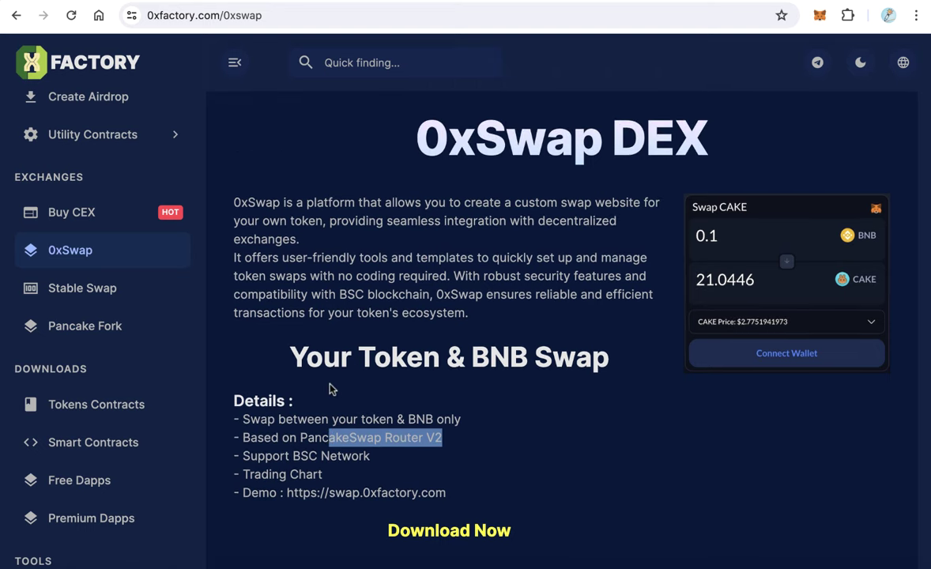
{"action": "left_click_drag", "start_coordinate": [443, 437], "coordinate": [390, 439]}
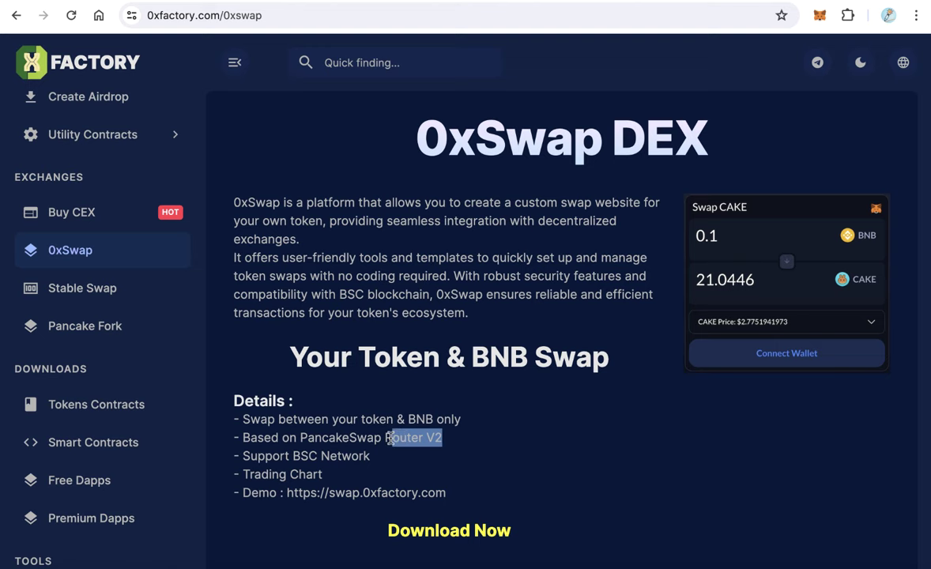
{"action": "scroll", "coordinate": [390, 438], "scroll_direction": "down", "scroll_amount": 1}
{"action": "scroll", "coordinate": [409, 428], "scroll_direction": "up", "scroll_amount": 1}
{"action": "scroll", "coordinate": [410, 431], "scroll_direction": "down", "scroll_amount": 1}
{"action": "scroll", "coordinate": [409, 432], "scroll_direction": "down", "scroll_amount": 1}
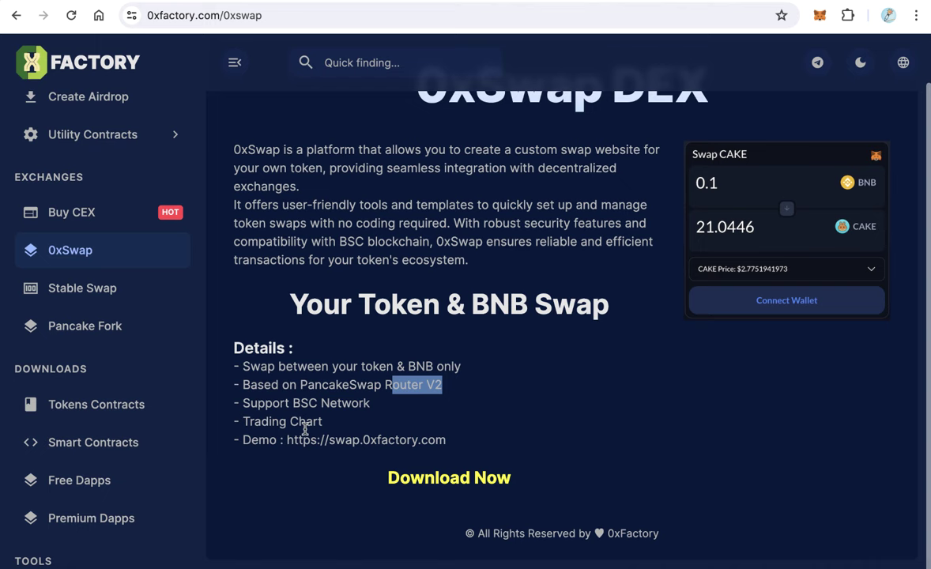
{"action": "left_click_drag", "start_coordinate": [271, 404], "coordinate": [377, 409]}
{"action": "left_click", "coordinate": [377, 409]}
{"action": "left_click_drag", "start_coordinate": [335, 385], "coordinate": [437, 387]}
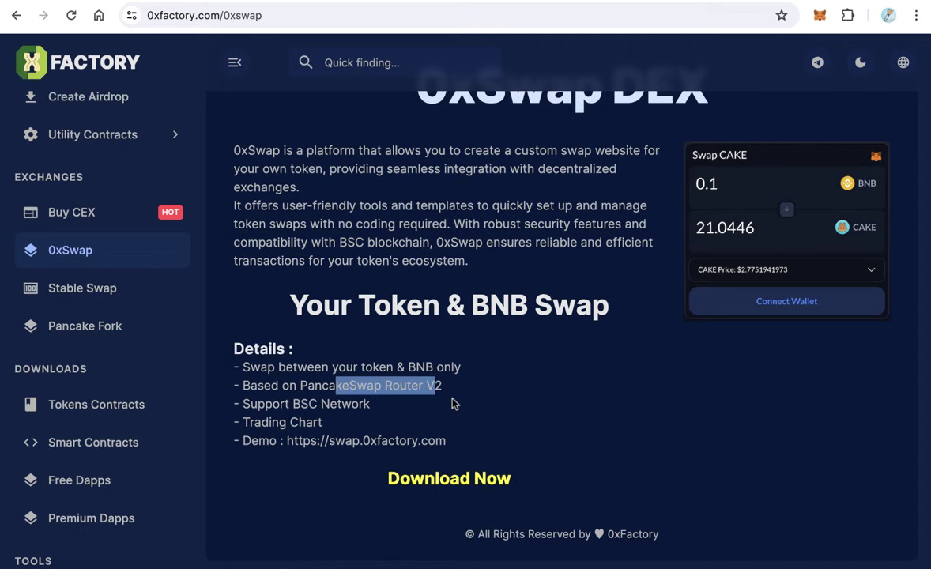
Download the 0xSwap package and extract 0xSwap.zip in Finder
{"action": "left_click", "coordinate": [452, 406]}
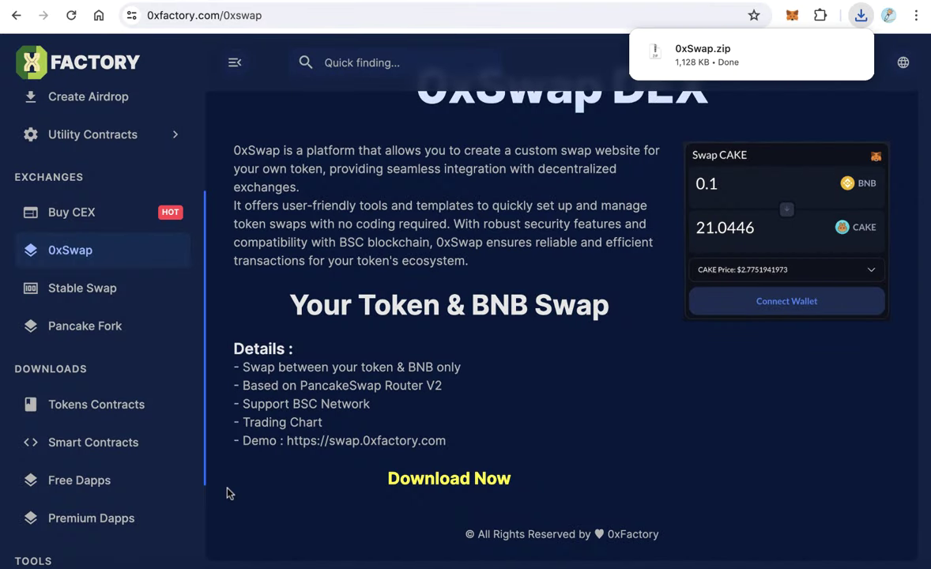
{"action": "left_click", "coordinate": [72, 566]}
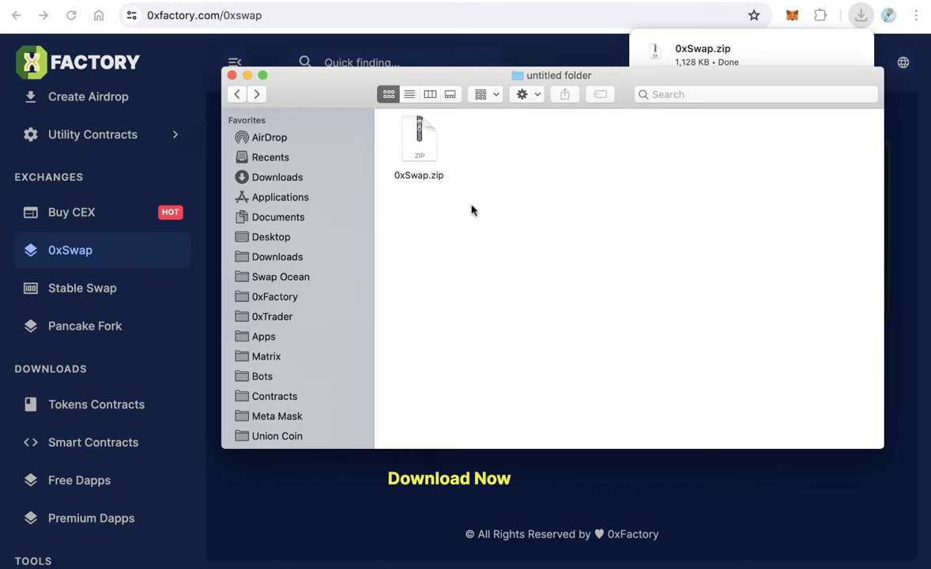
{"action": "double_click", "coordinate": [419, 154]}
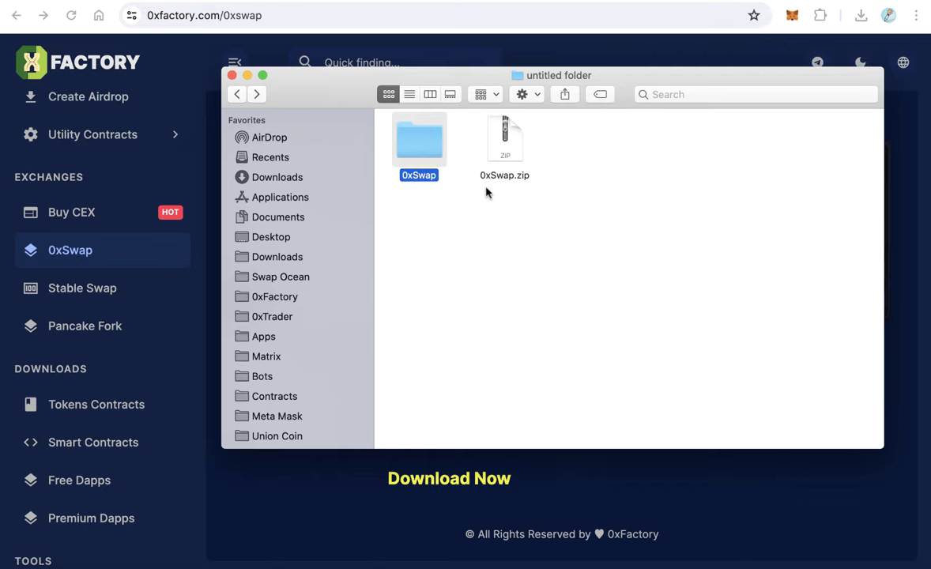
Open the extracted 0xSwap folder and show its contents as icons
{"action": "left_click", "coordinate": [460, 197]}
{"action": "double_click", "coordinate": [416, 146]}
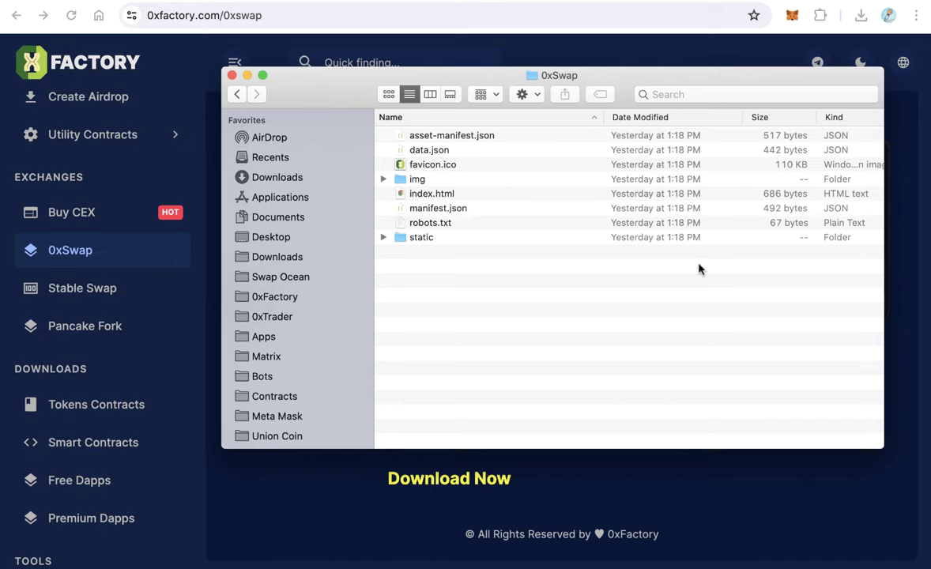
{"action": "left_click", "coordinate": [389, 95]}
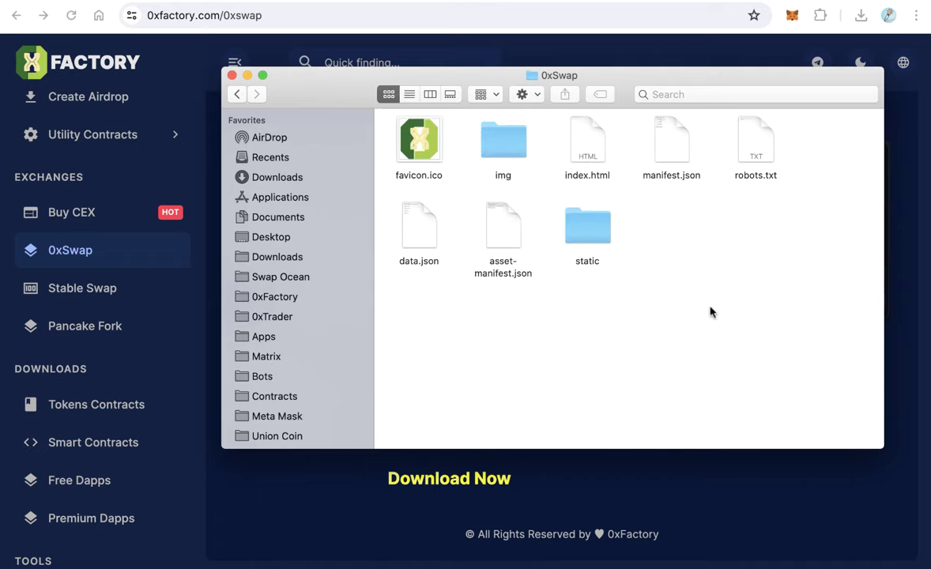
Open the img folder and compare its logo images with the logos used on the demo swap site
{"action": "double_click", "coordinate": [510, 148]}
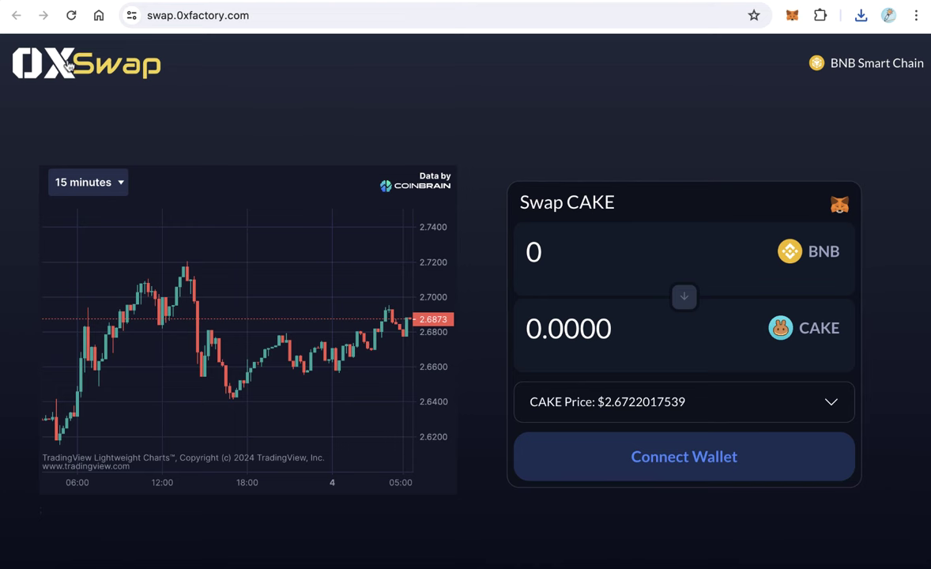
{"action": "left_click", "coordinate": [71, 565]}
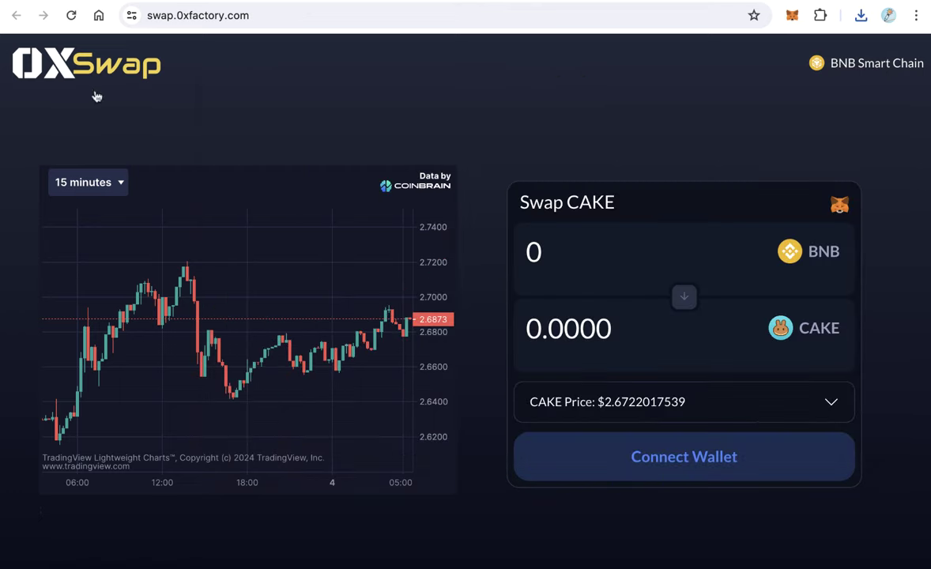
{"action": "left_click", "coordinate": [89, 84]}
{"action": "left_click", "coordinate": [71, 563]}
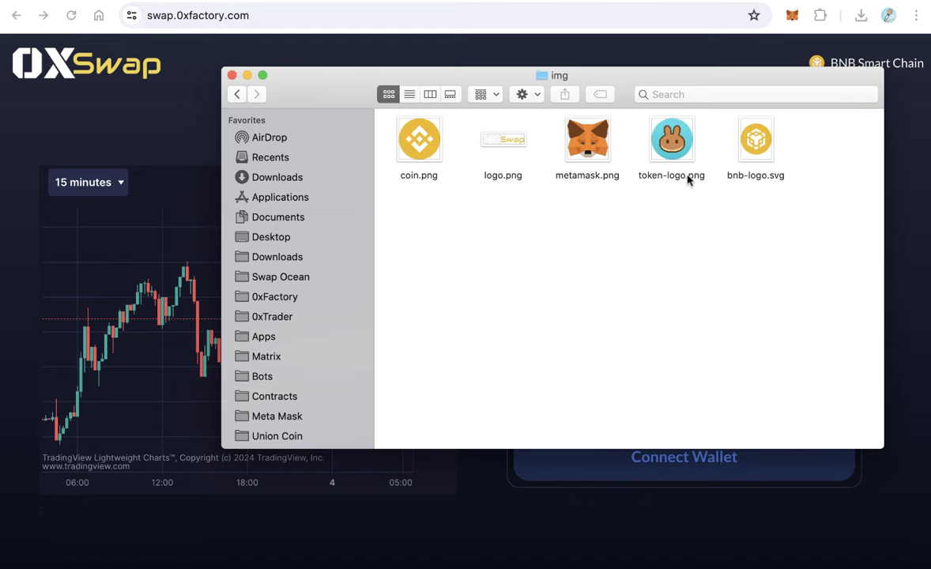
{"action": "left_click_drag", "start_coordinate": [449, 73], "coordinate": [243, 102]}
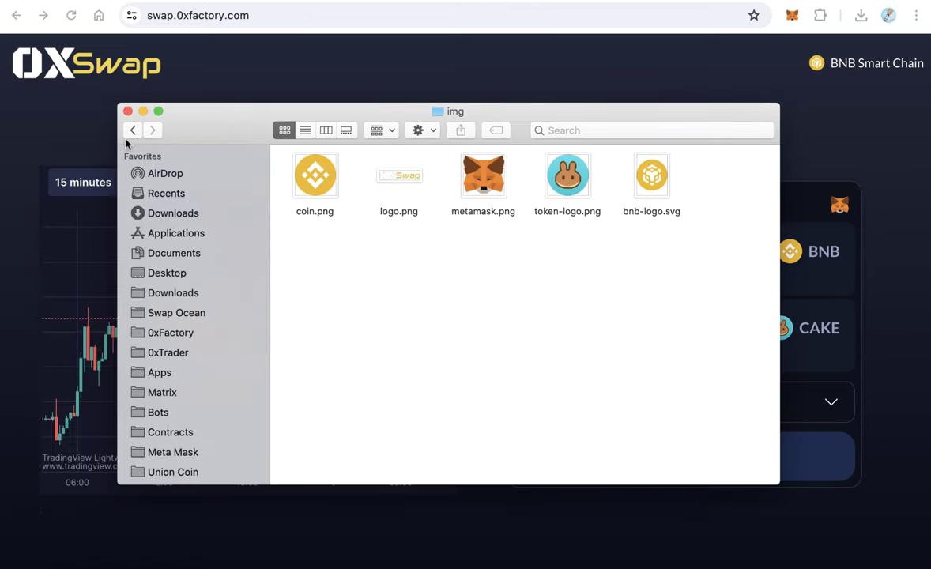
Return to the 0xSwap folder and open data.json in TextEdit
{"action": "left_click", "coordinate": [134, 130]}
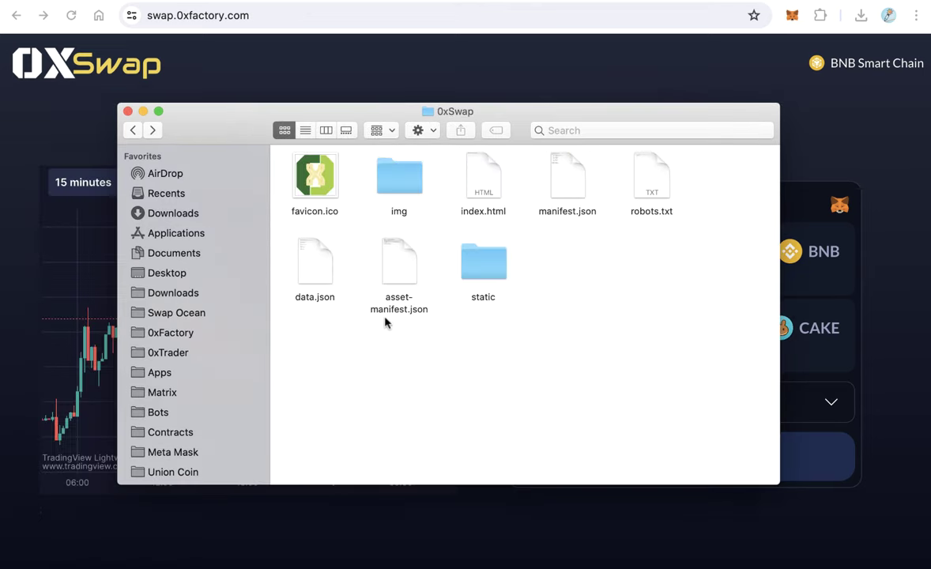
{"action": "right_click", "coordinate": [317, 267]}
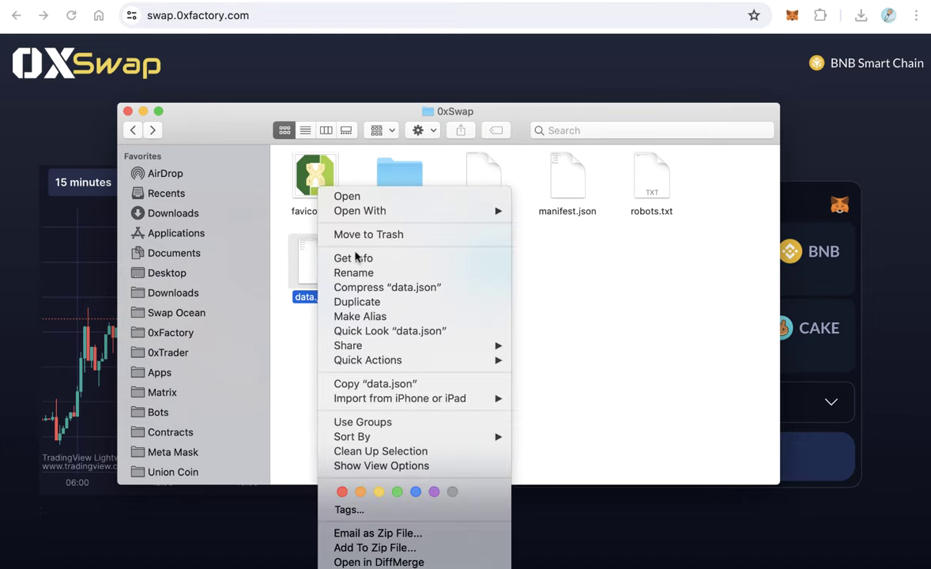
{"action": "mouse_move", "coordinate": [443, 210]}
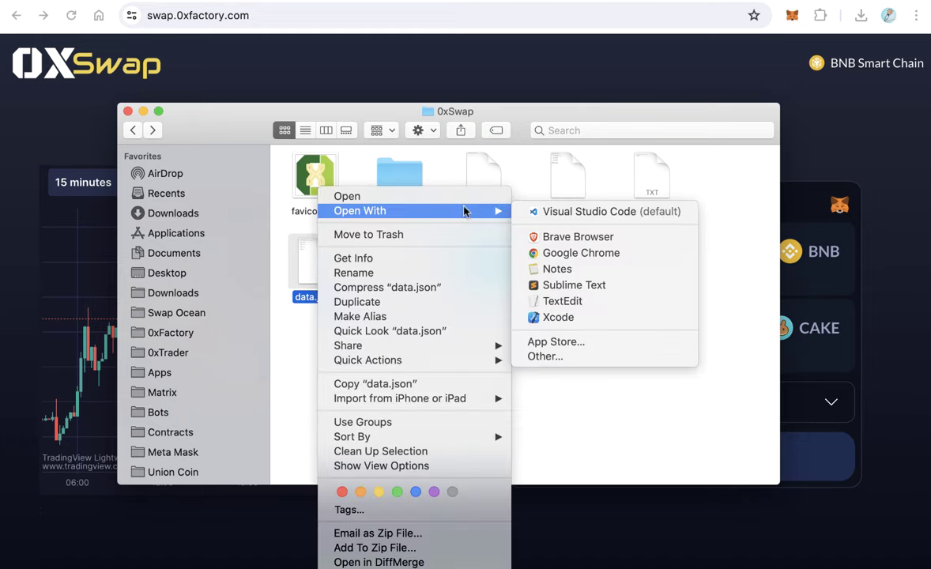
{"action": "left_click", "coordinate": [586, 301]}
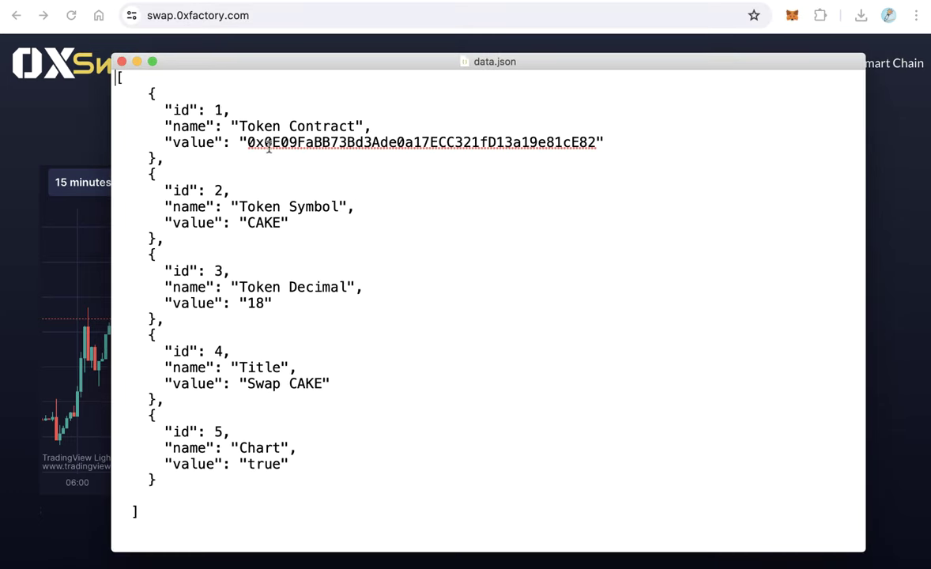
Examine the Token Contract, Token Symbol, Token Decimal and Title values in data.json
{"action": "double_click", "coordinate": [283, 143]}
{"action": "double_click", "coordinate": [291, 144]}
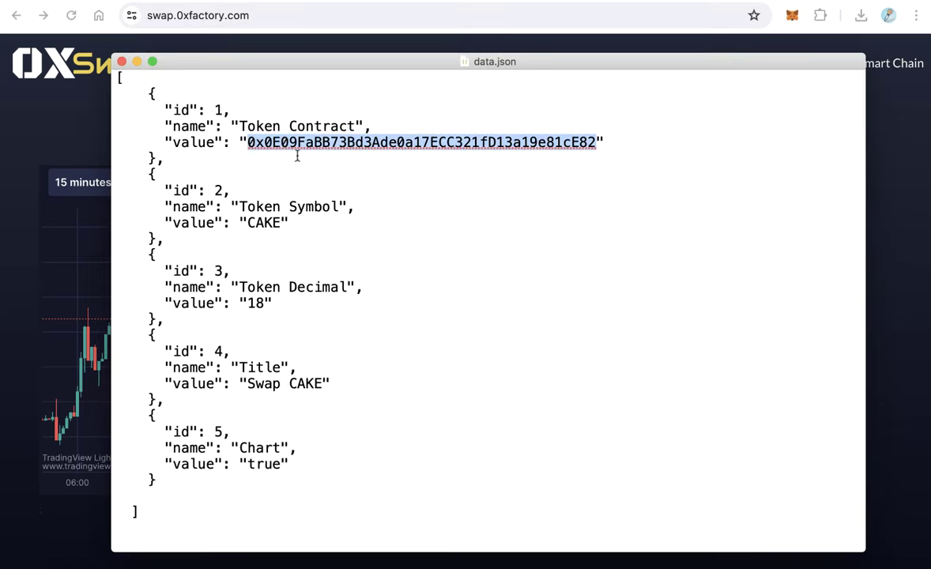
{"action": "left_click", "coordinate": [340, 146]}
{"action": "double_click", "coordinate": [348, 142]}
{"action": "left_click", "coordinate": [382, 146]}
{"action": "double_click", "coordinate": [376, 146]}
{"action": "left_click", "coordinate": [371, 151]}
{"action": "double_click", "coordinate": [385, 142]}
{"action": "double_click", "coordinate": [263, 222]}
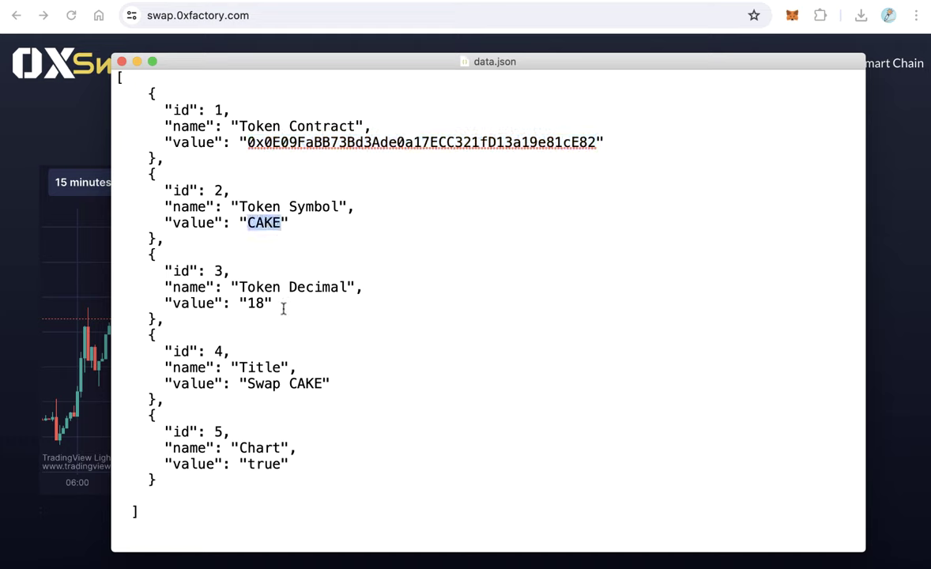
{"action": "double_click", "coordinate": [255, 302]}
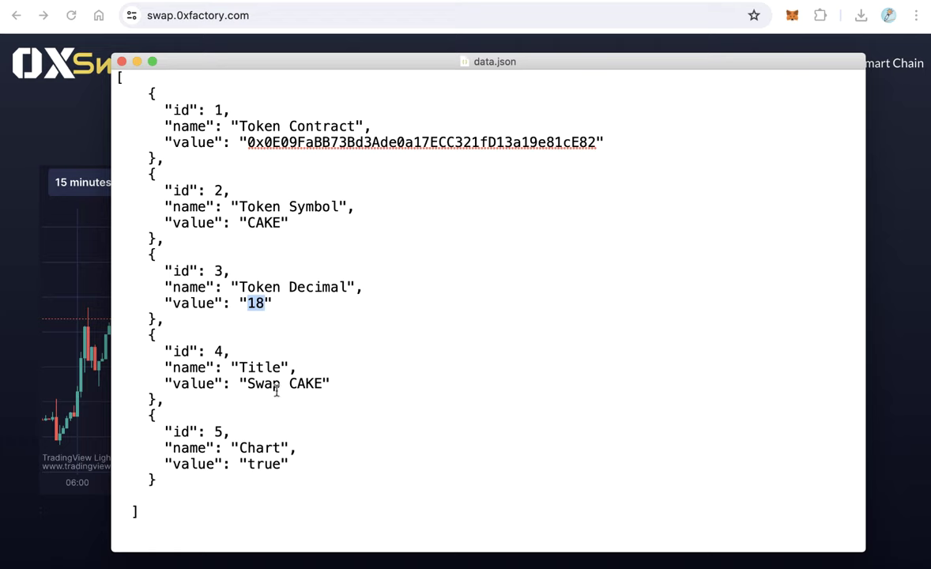
{"action": "left_click_drag", "start_coordinate": [294, 385], "coordinate": [328, 385]}
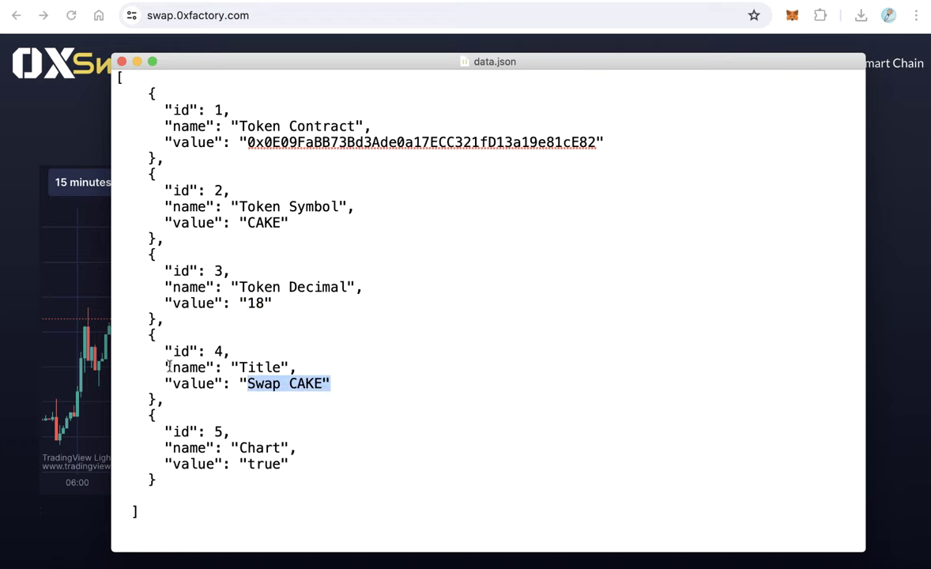
Compare the Title entry in data.json with the swap box heading on the demo site, and close the file
{"action": "left_click", "coordinate": [35, 265]}
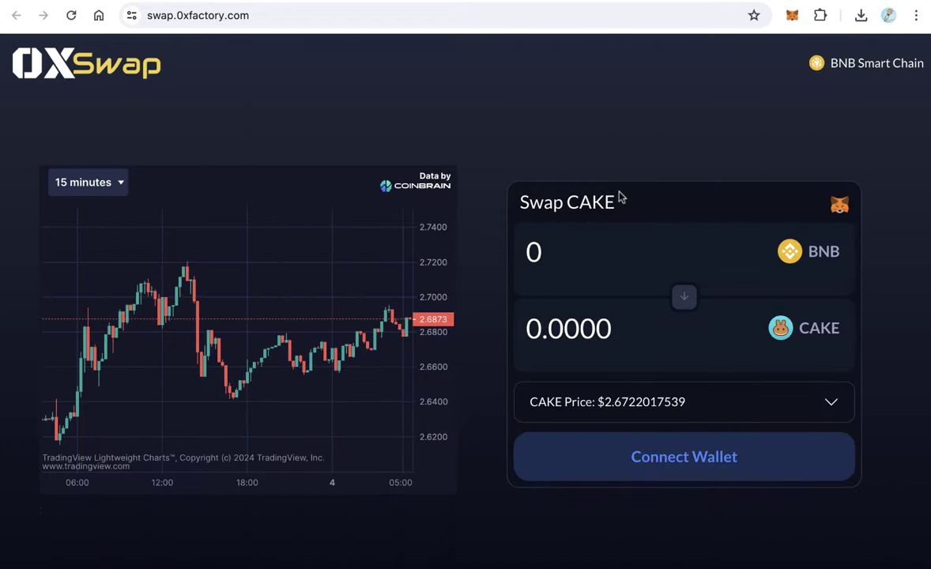
{"action": "left_click_drag", "start_coordinate": [617, 199], "coordinate": [528, 203]}
{"action": "left_click", "coordinate": [535, 563]}
{"action": "left_click", "coordinate": [282, 367]}
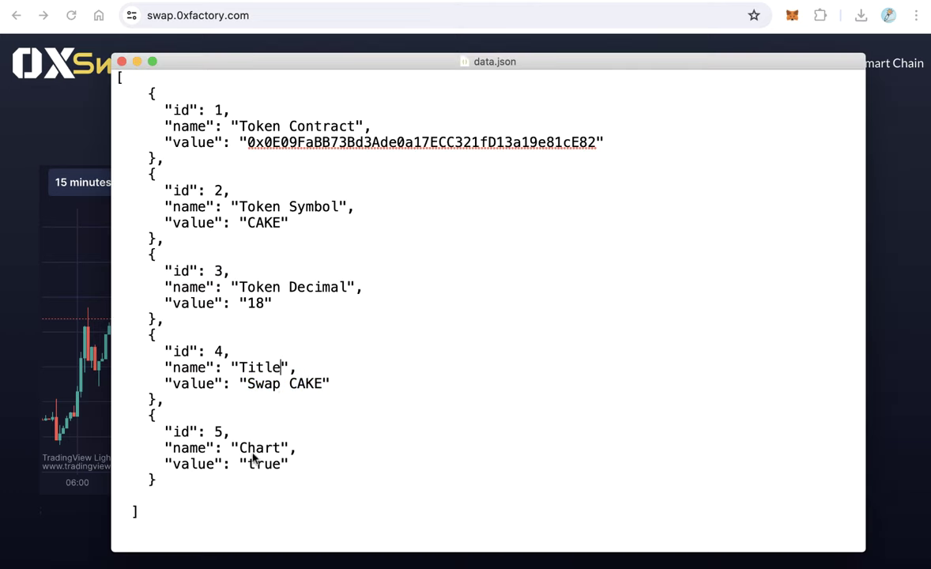
{"action": "left_click", "coordinate": [122, 61]}
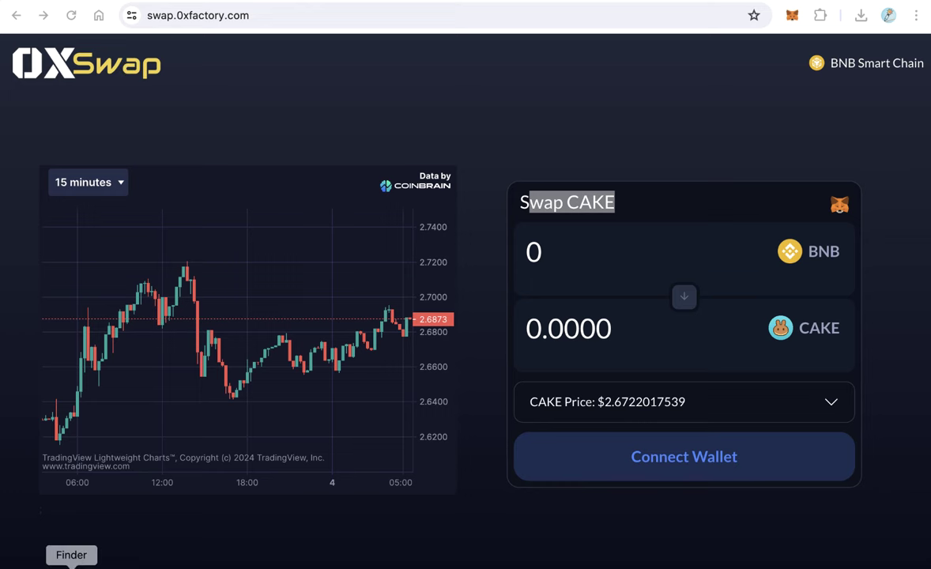
Select all files and folders inside the 0xSwap folder in Finder
{"action": "left_click", "coordinate": [69, 564]}
{"action": "left_click", "coordinate": [627, 314]}
{"action": "left_click_drag", "start_coordinate": [716, 358], "coordinate": [273, 150]}
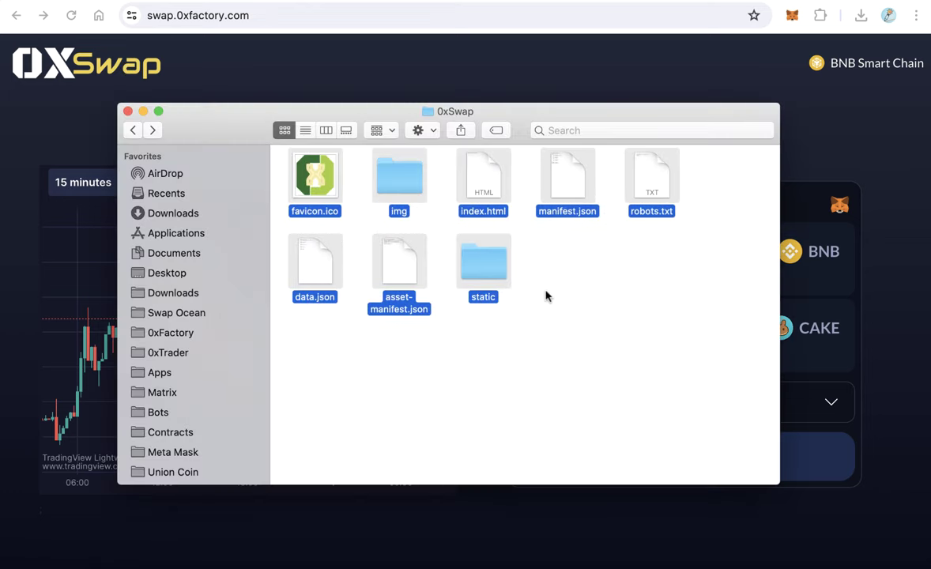